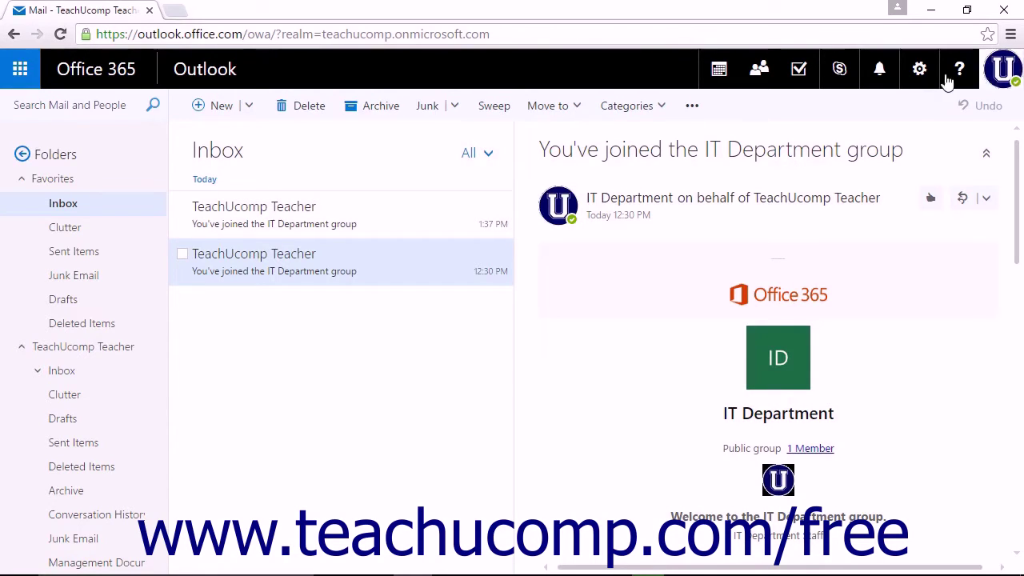
Open the mail options and show the Inbox and sweep rules settings
click(928, 74)
scroll(920, 416, down, 2)
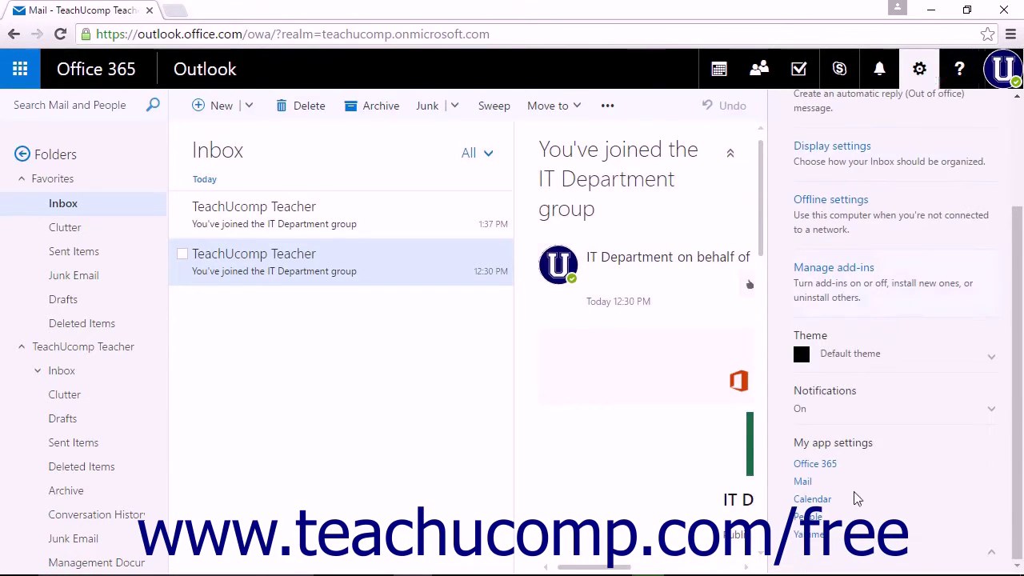
click(802, 481)
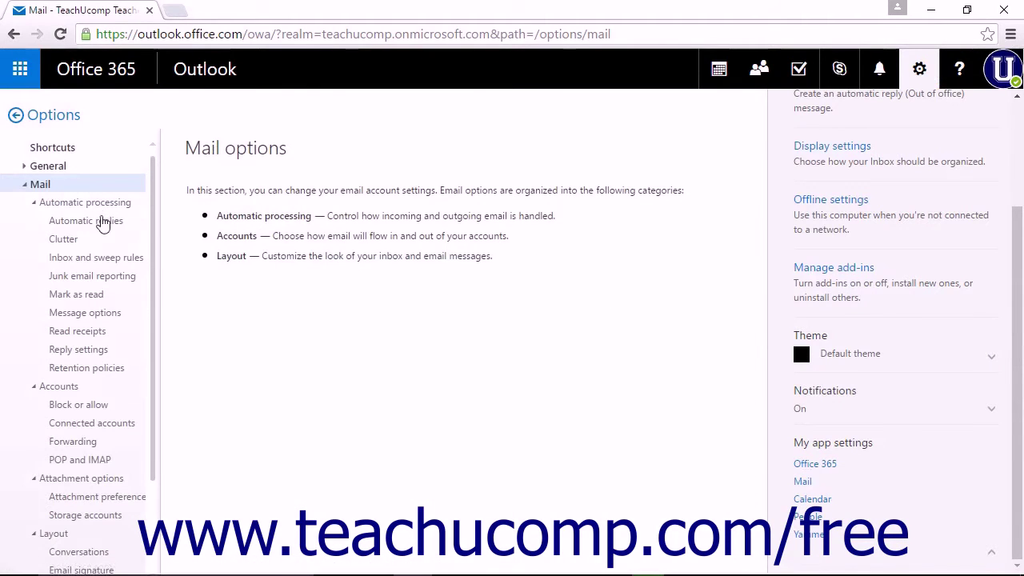
click(102, 258)
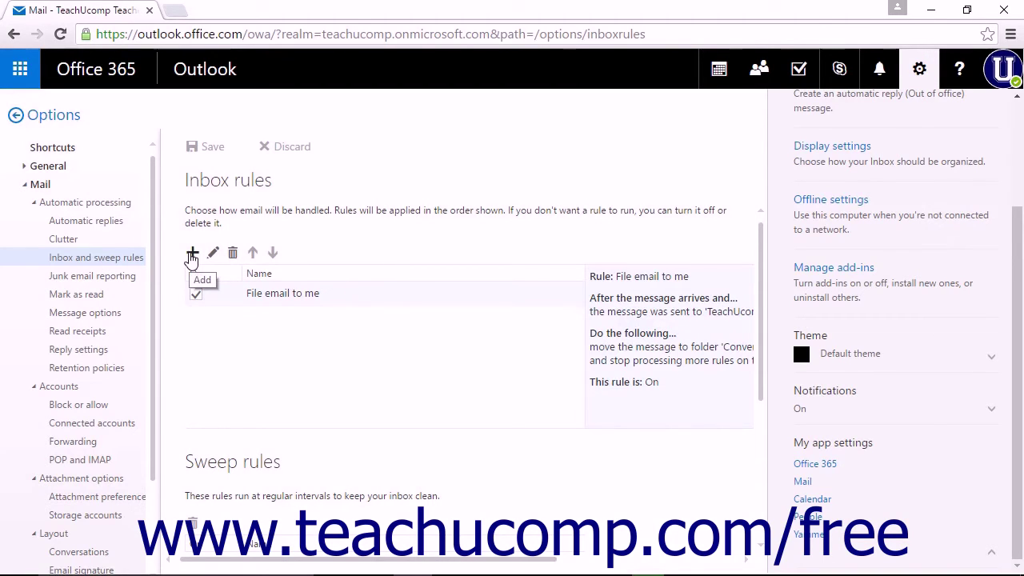
Start a new inbox rule named Delete with the condition that my name is in the To or Cc box
click(192, 253)
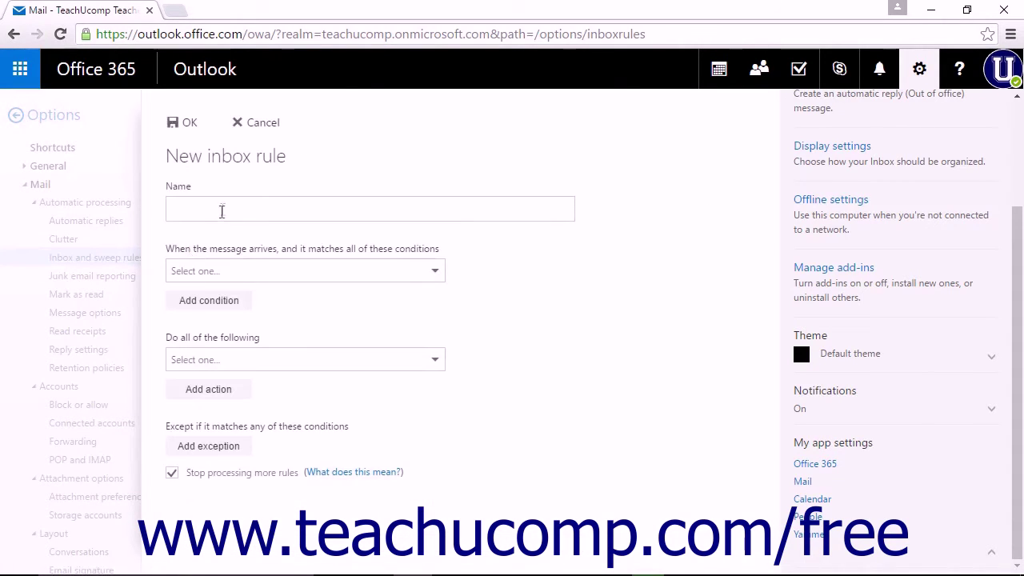
click(223, 210)
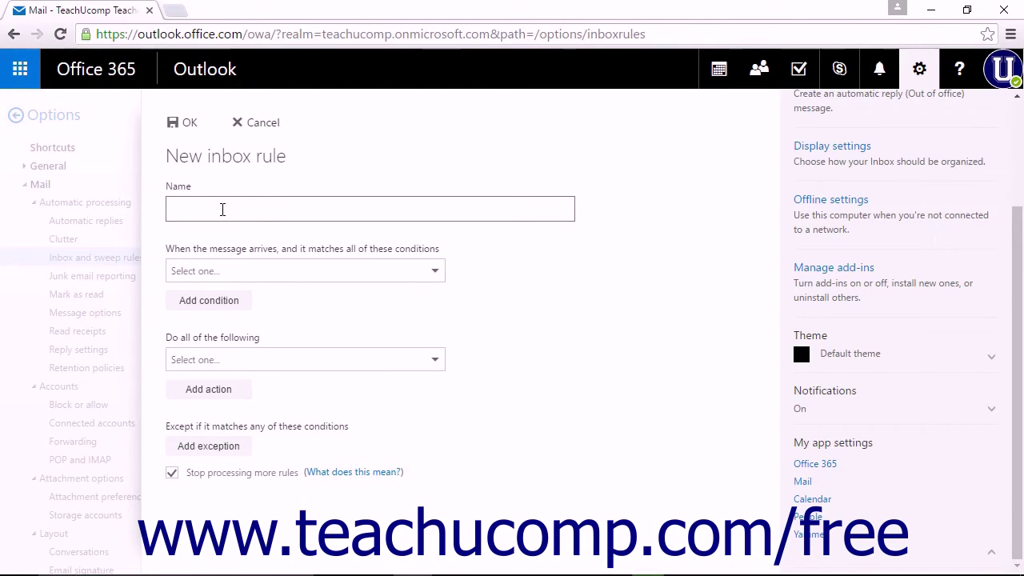
text(Delete)
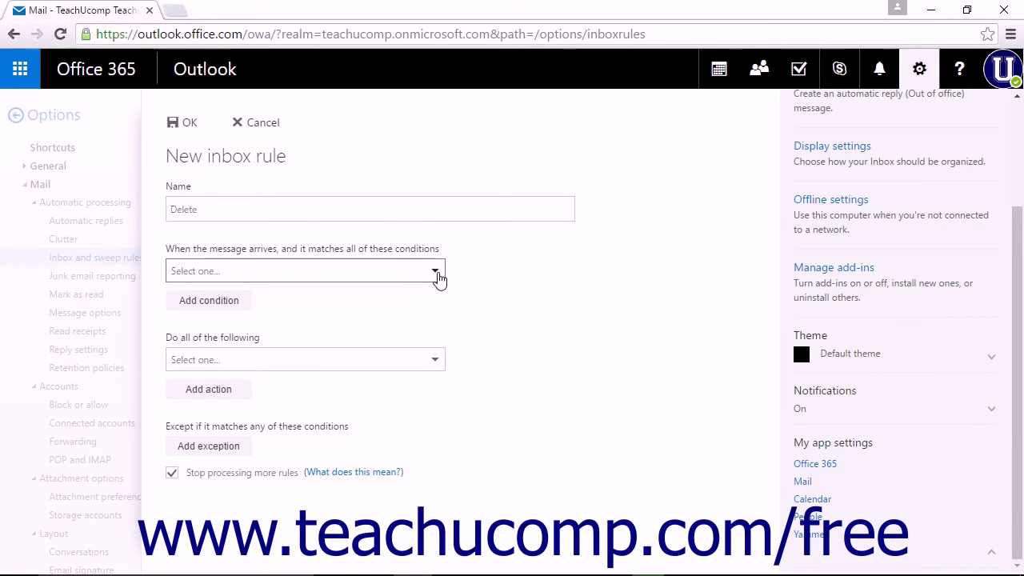
click(436, 272)
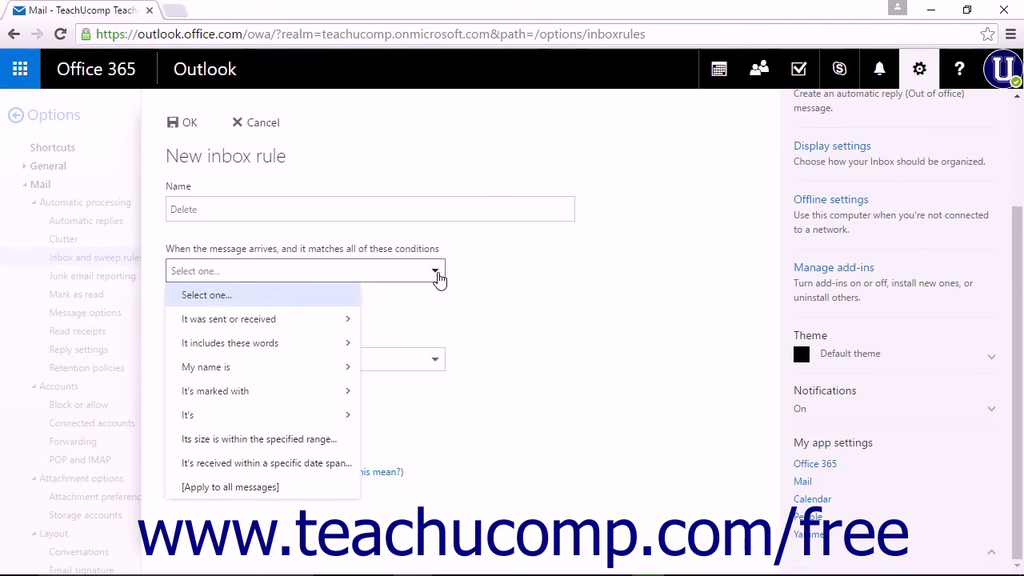
mouse_move(284, 367)
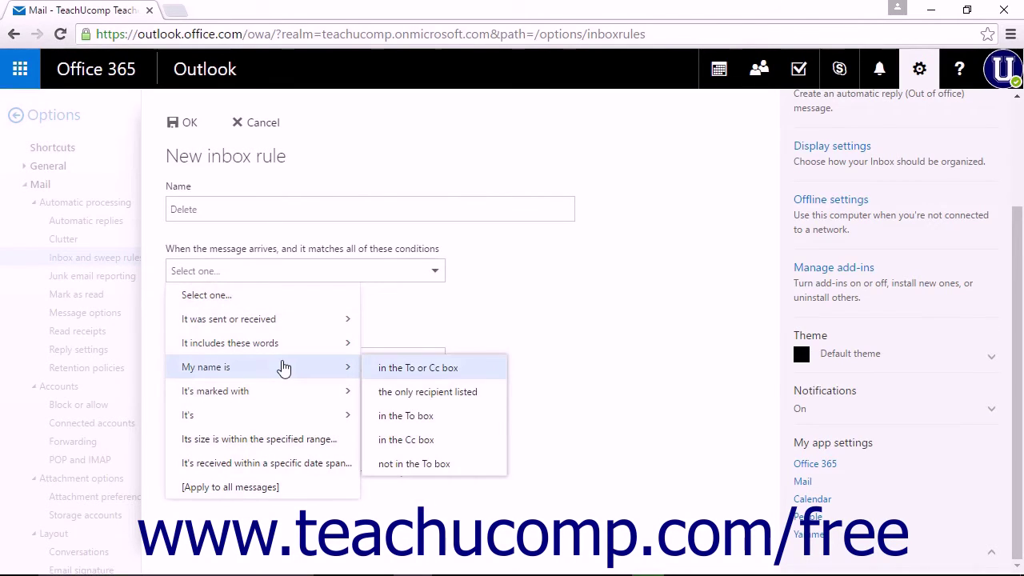
click(420, 368)
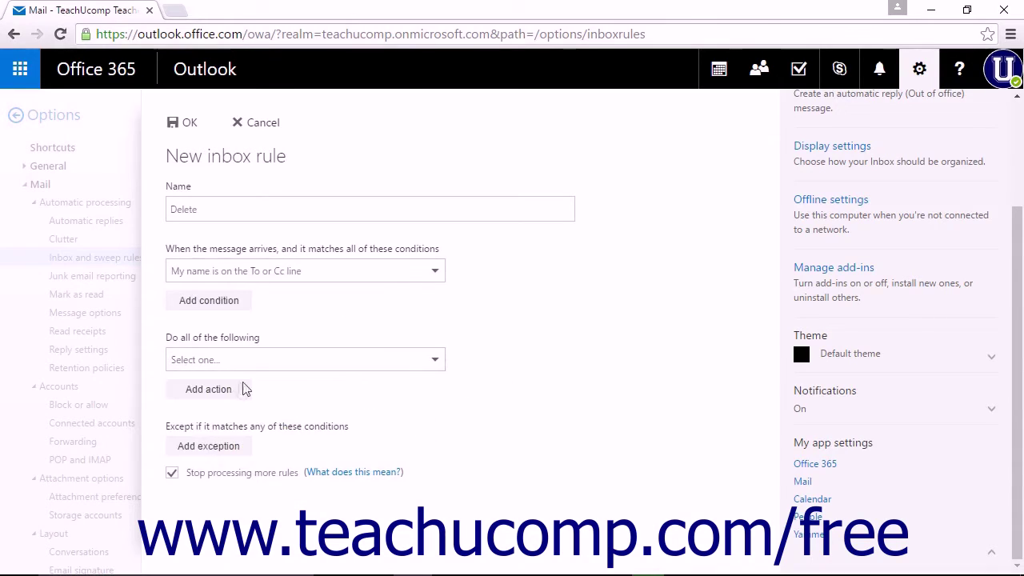
Add a second, empty condition to the new rule and remove it again
click(223, 306)
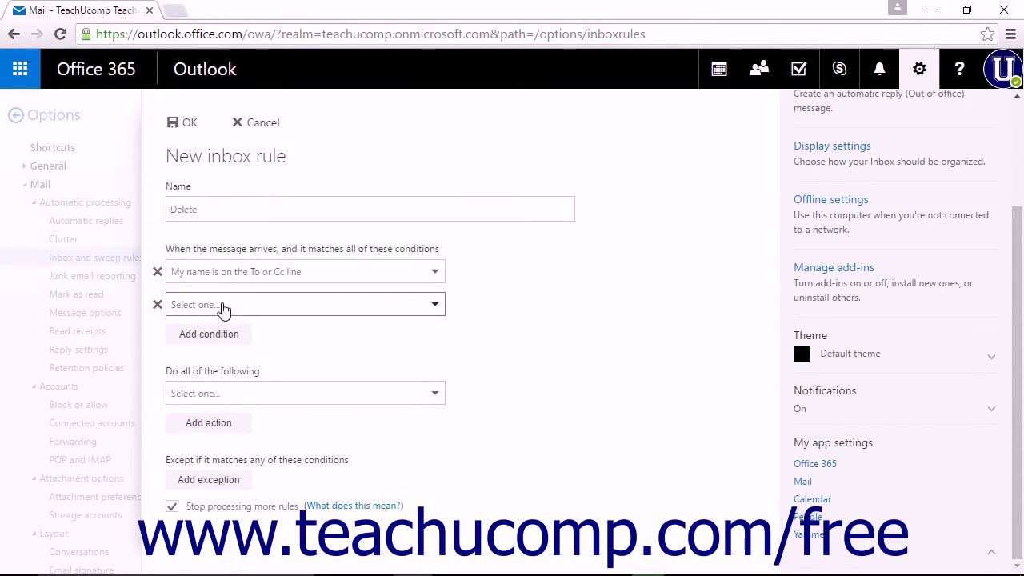
click(432, 310)
click(158, 310)
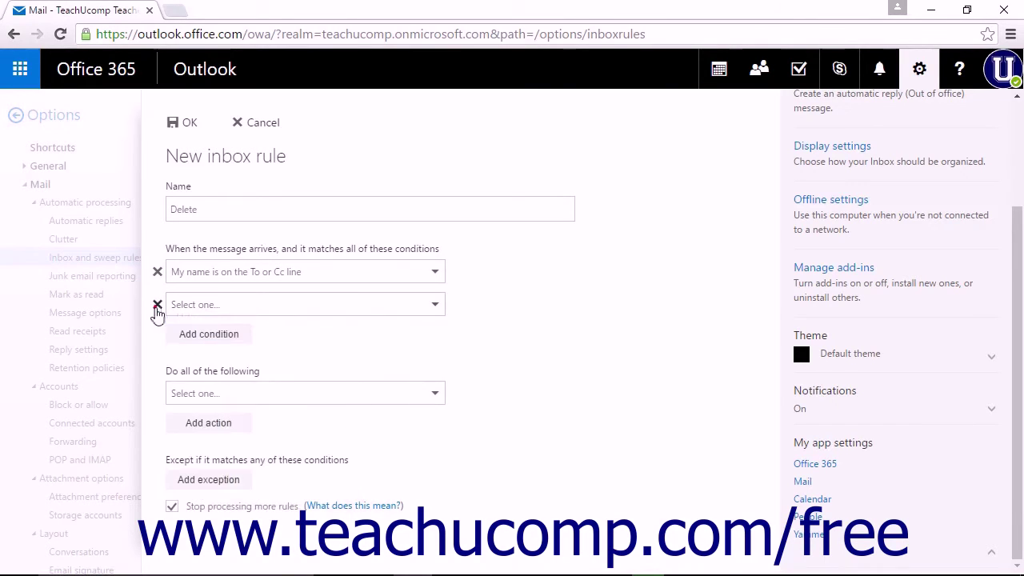
click(158, 308)
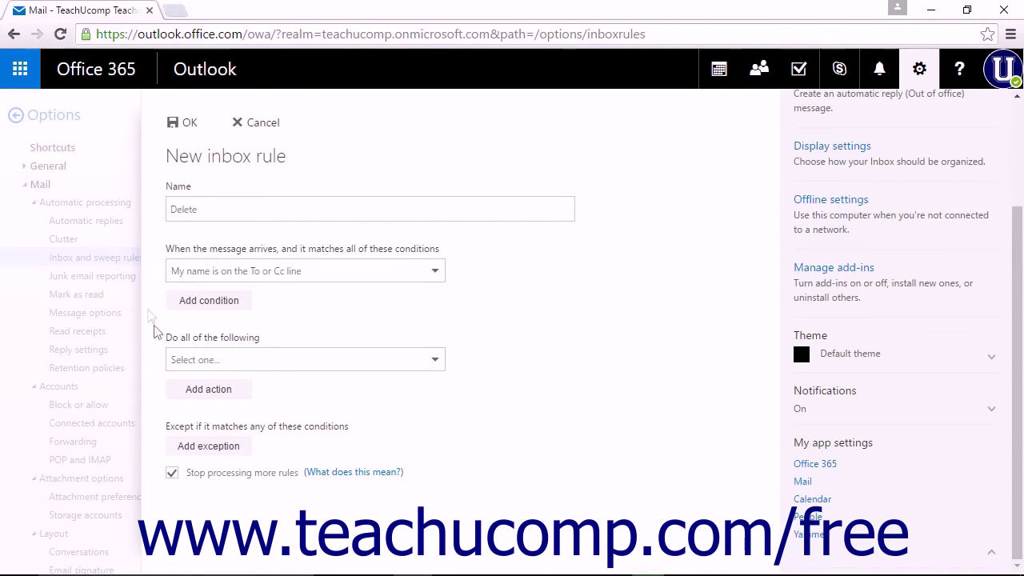
Set the new rule's action to delete the message
click(436, 360)
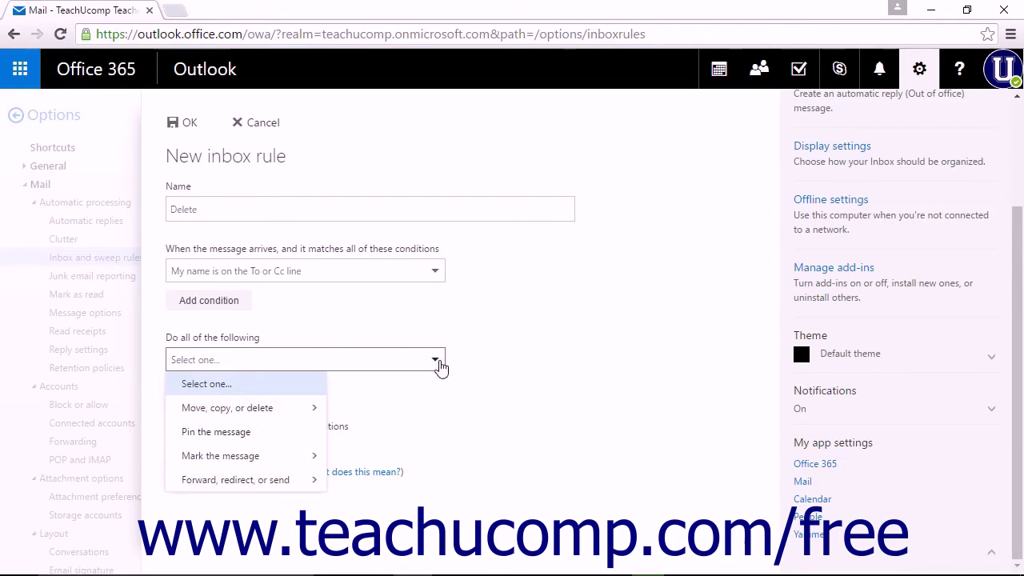
mouse_move(316, 410)
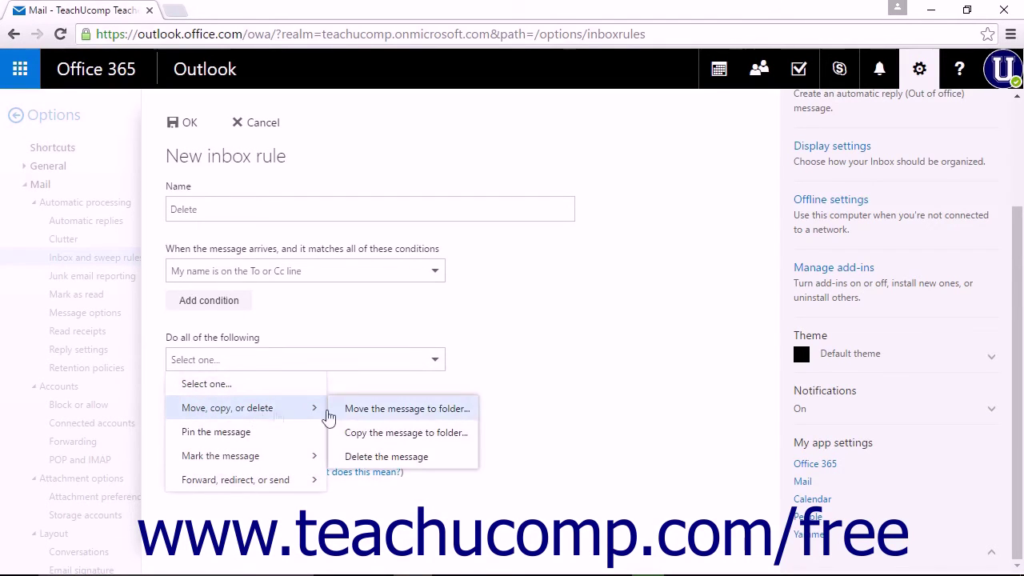
click(374, 456)
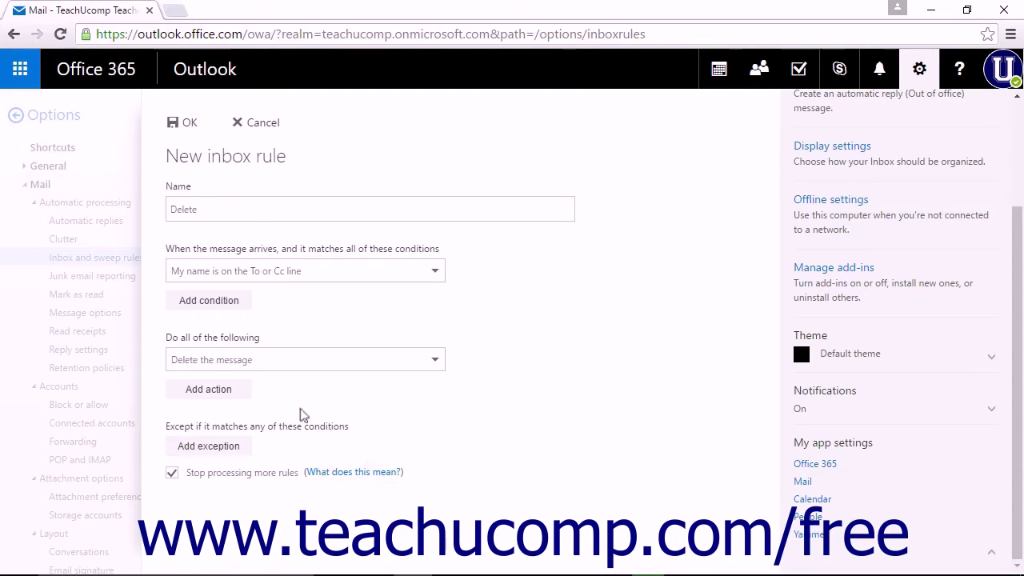
Add an exception row to the new rule, view its condition choices, and cancel the rule
click(229, 449)
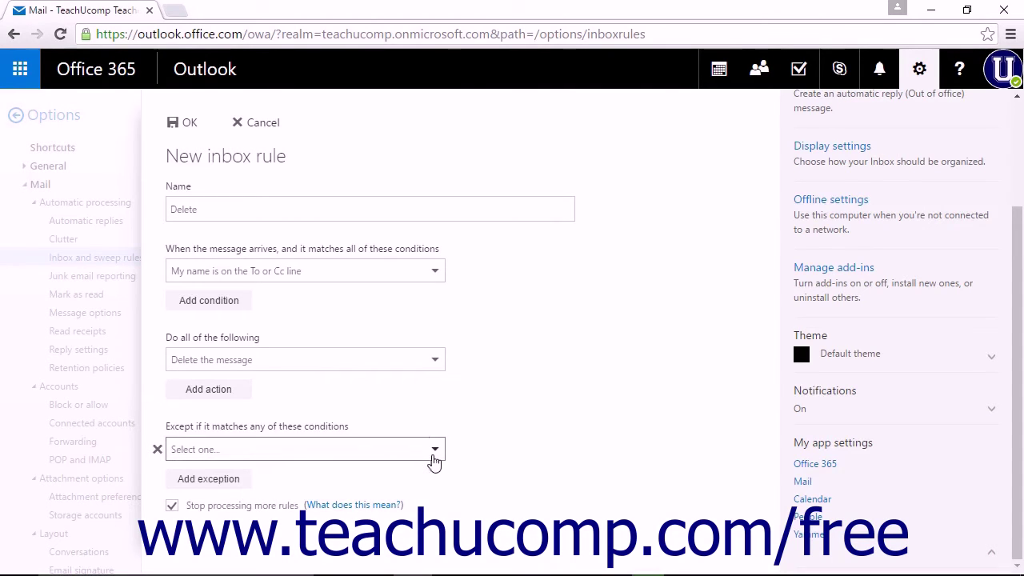
click(432, 456)
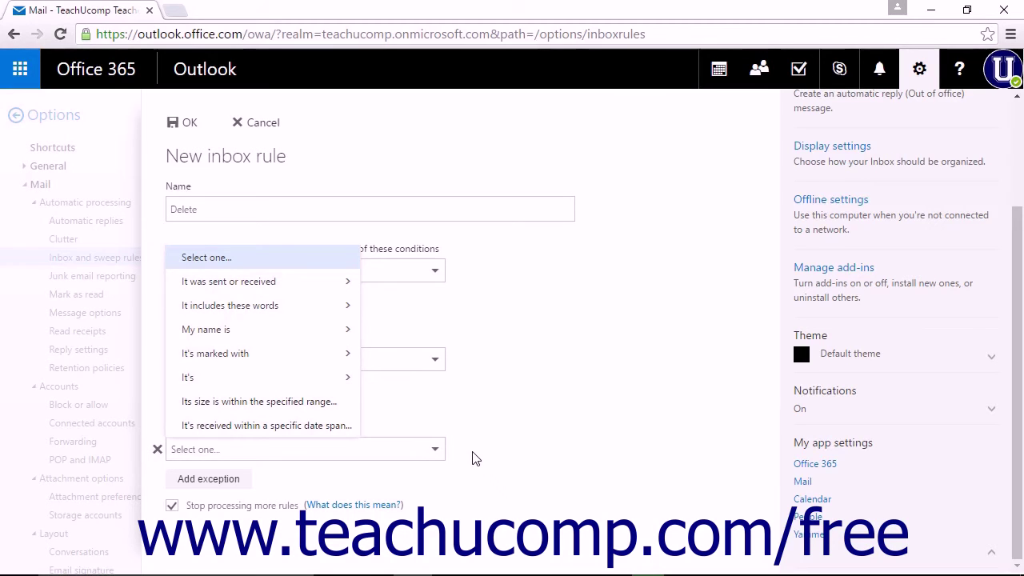
click(458, 454)
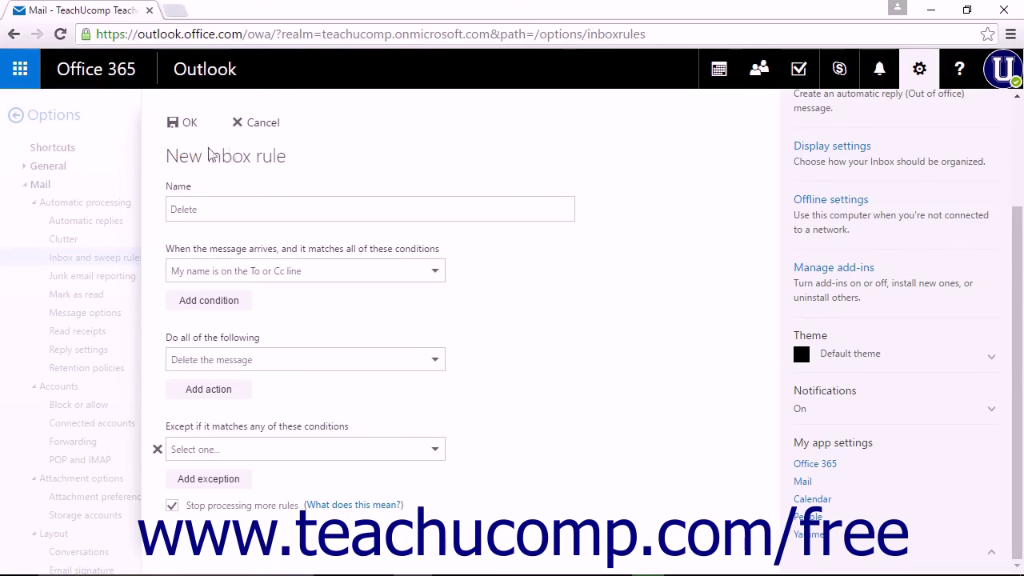
click(265, 126)
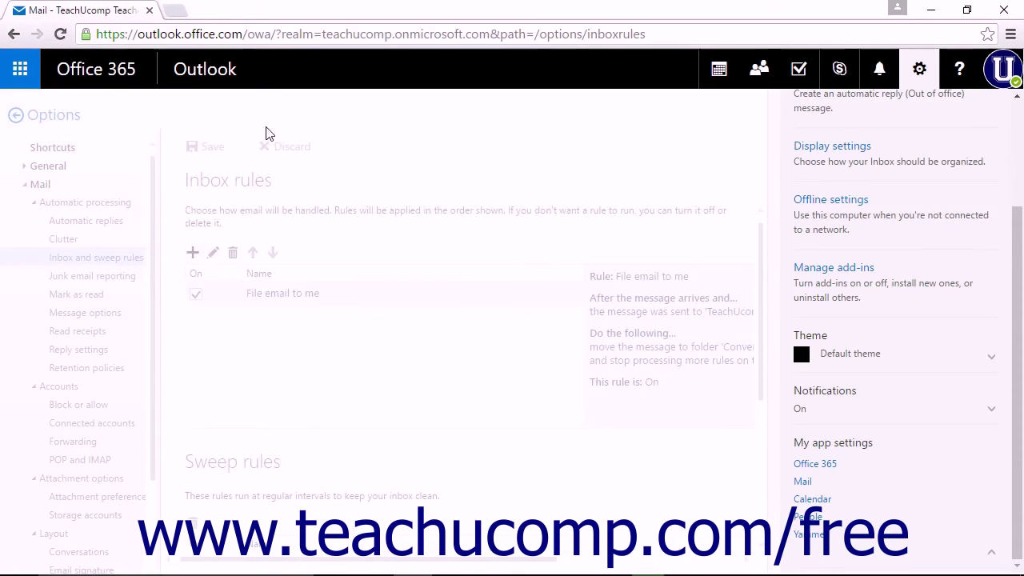
Open the File email to me rule for review and close it without changes
click(320, 306)
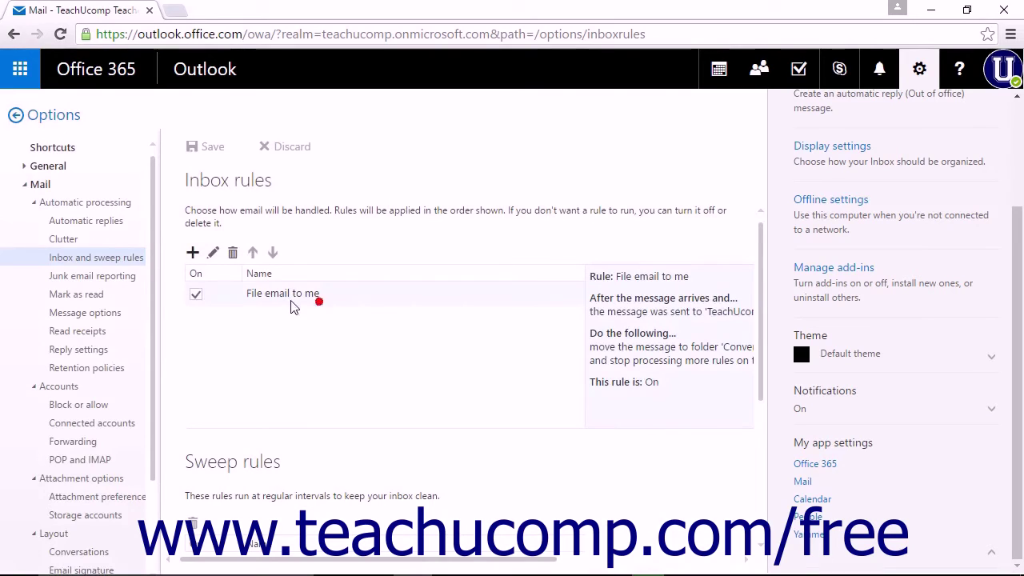
click(213, 254)
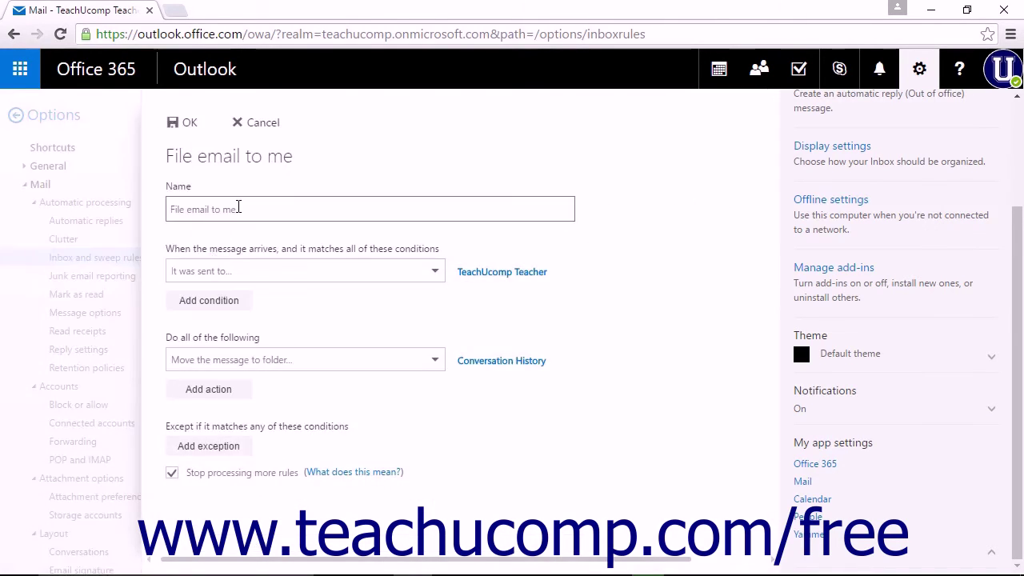
click(259, 127)
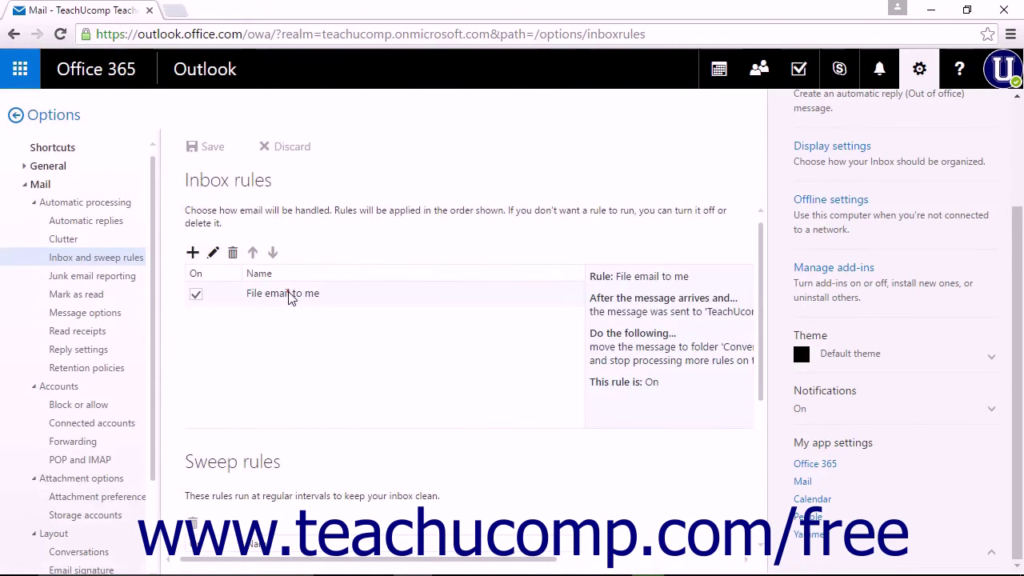
Turn the File email to me rule off and back on
click(284, 293)
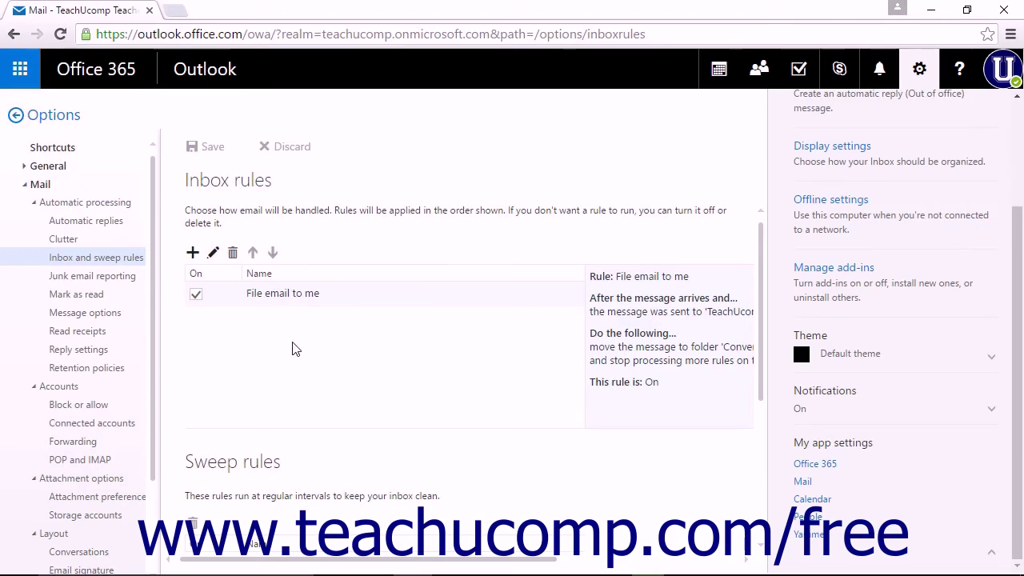
click(196, 296)
click(196, 296)
Return to the inbox and open the Sweep options for the 12:30 PM message, reviewing the first option's action choices
click(67, 122)
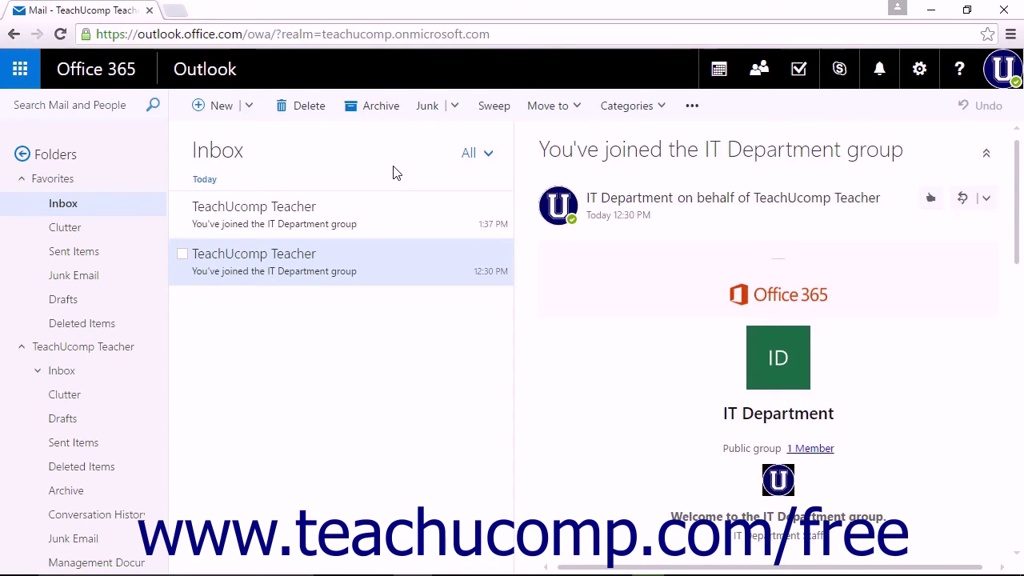
mouse_move(371, 260)
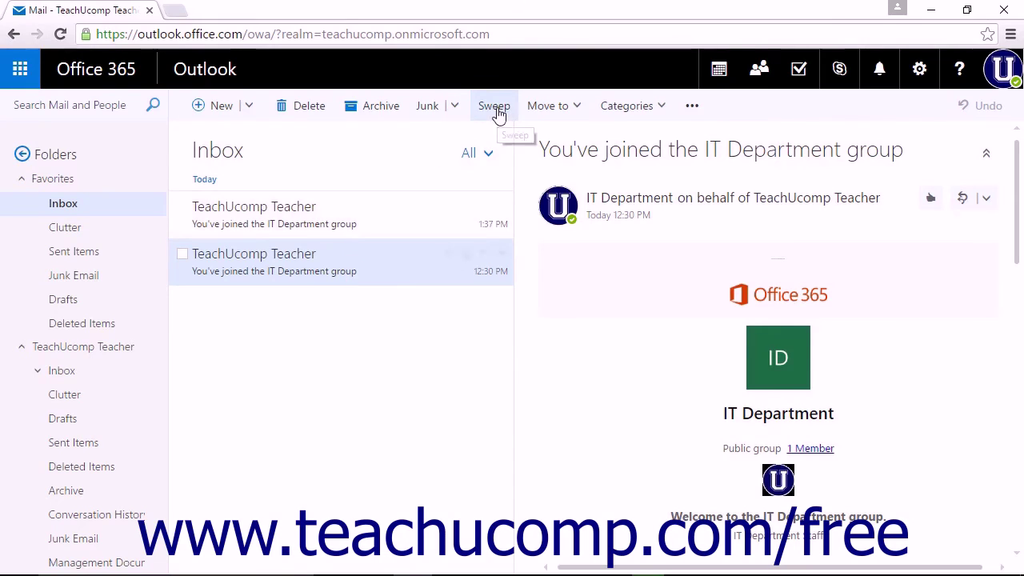
click(498, 112)
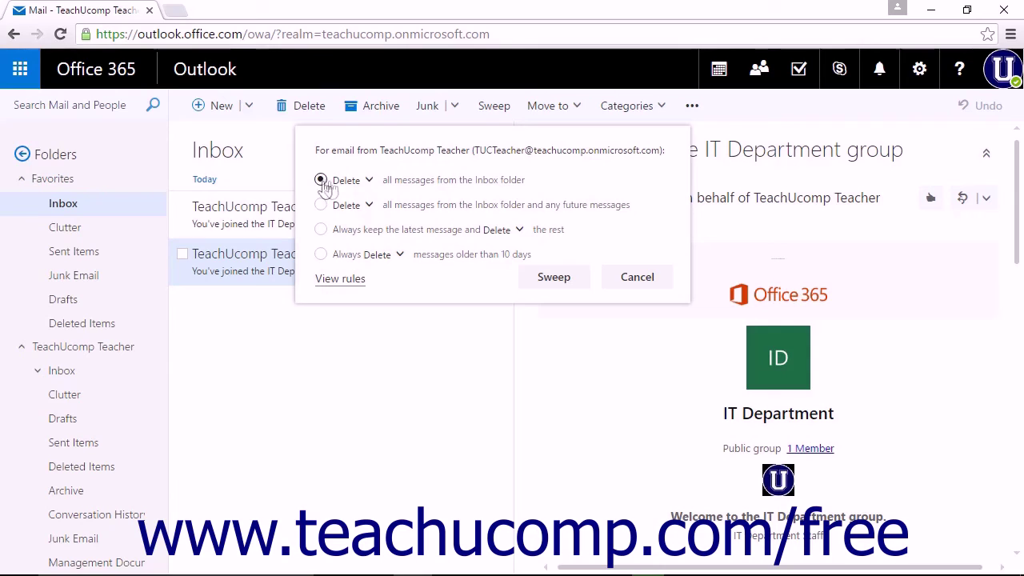
click(369, 181)
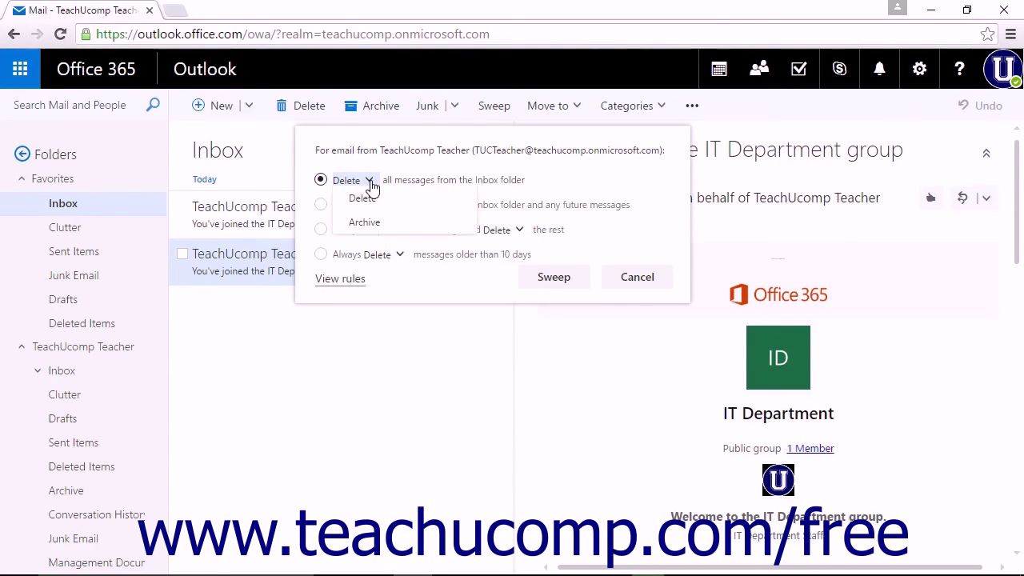
click(370, 182)
click(370, 182)
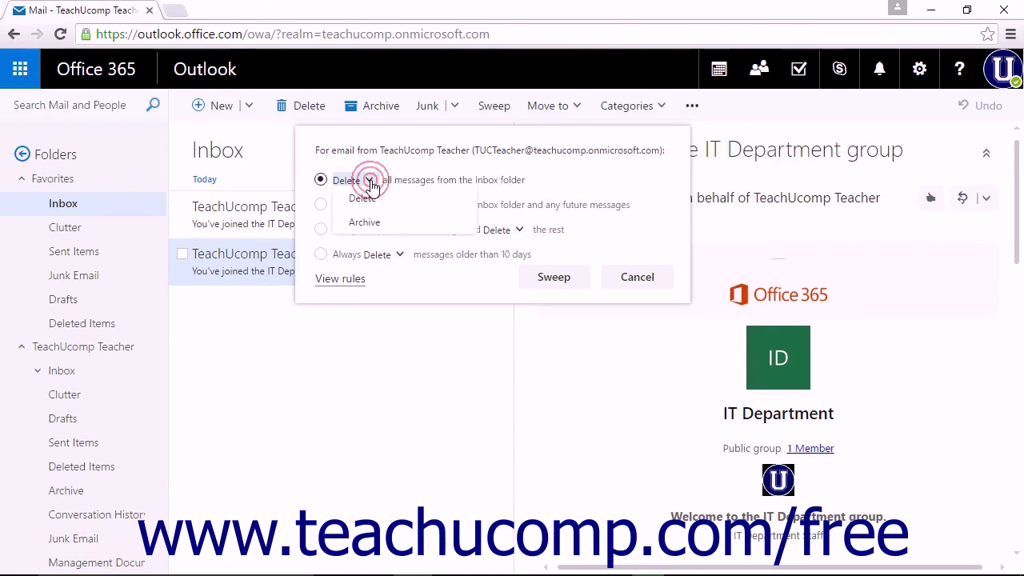
Sweep the sender's email with the option to always delete messages older than 10 days
click(321, 204)
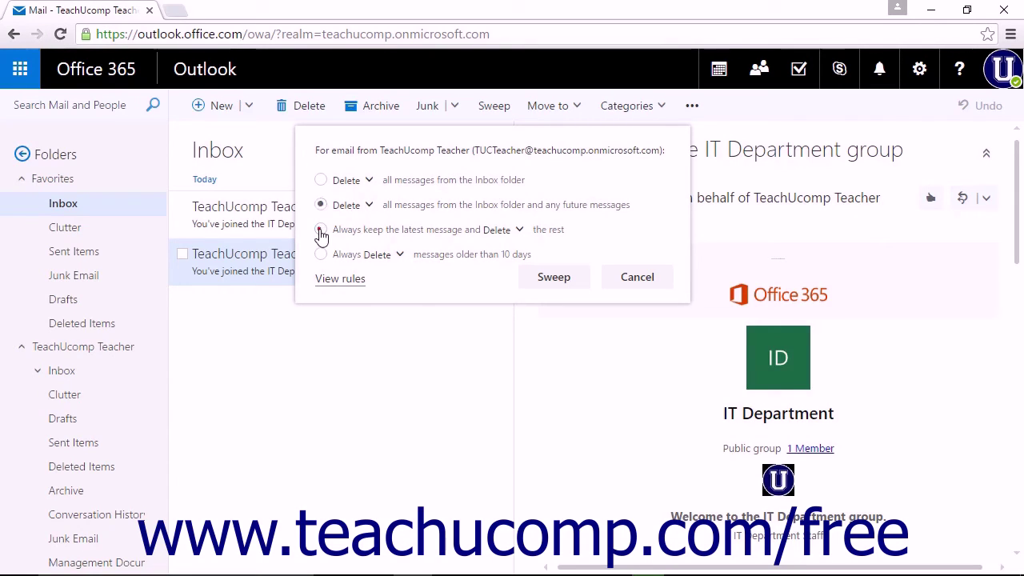
click(320, 229)
click(321, 255)
click(550, 276)
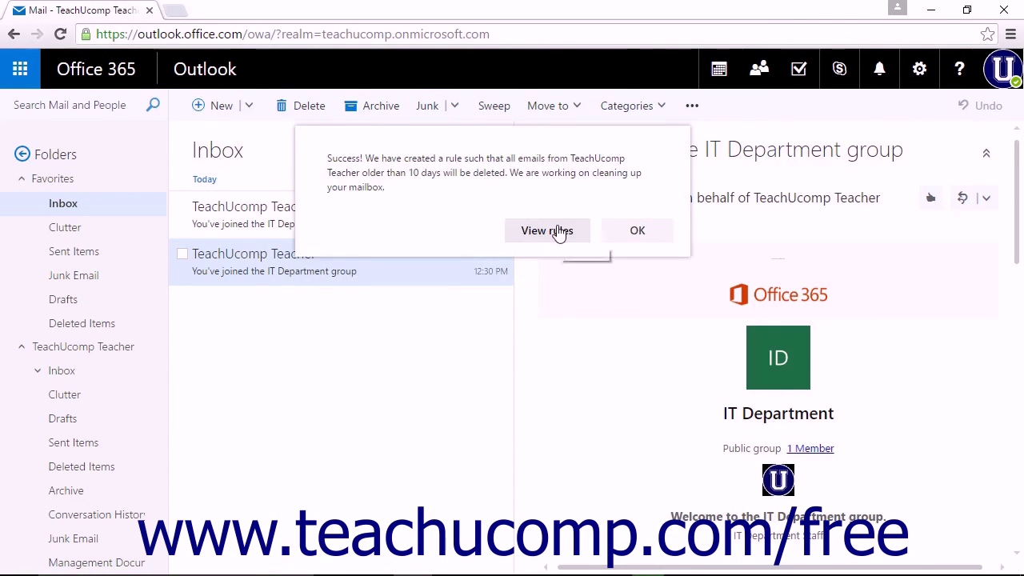
View the sweep rules, switch the new rule for deleting old messages off and on again, and delete it
click(558, 232)
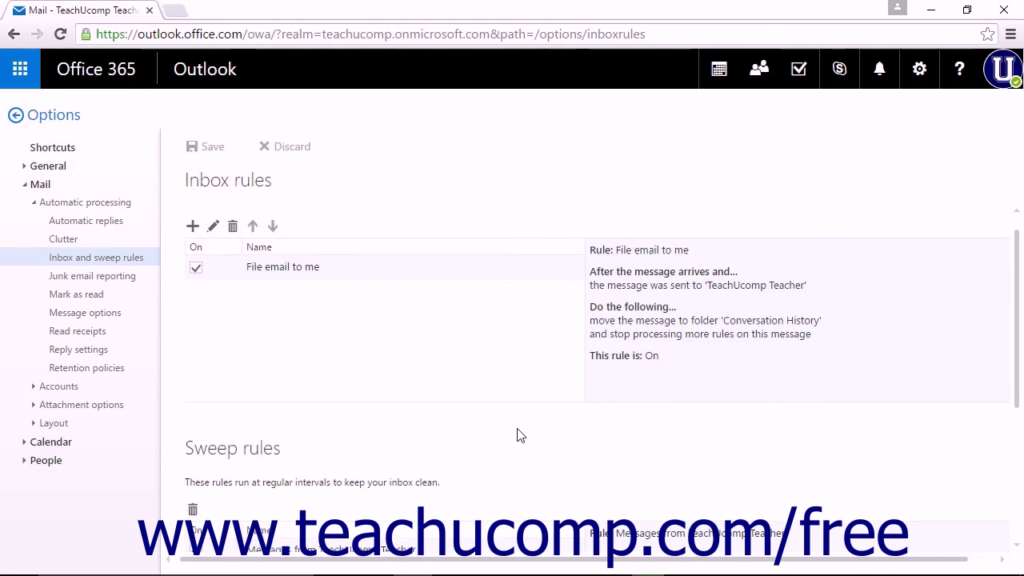
scroll(517, 434, down, 3)
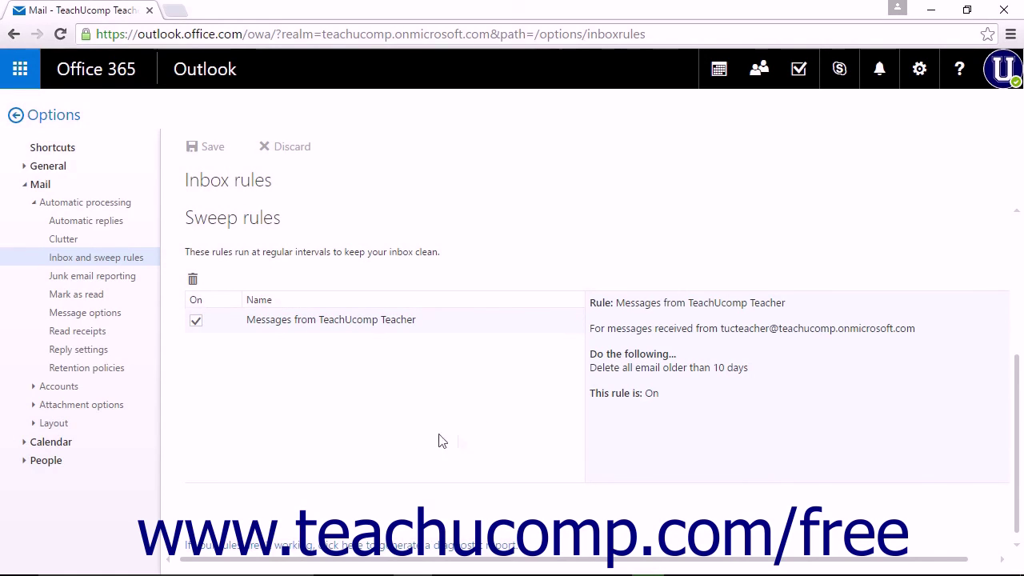
click(196, 321)
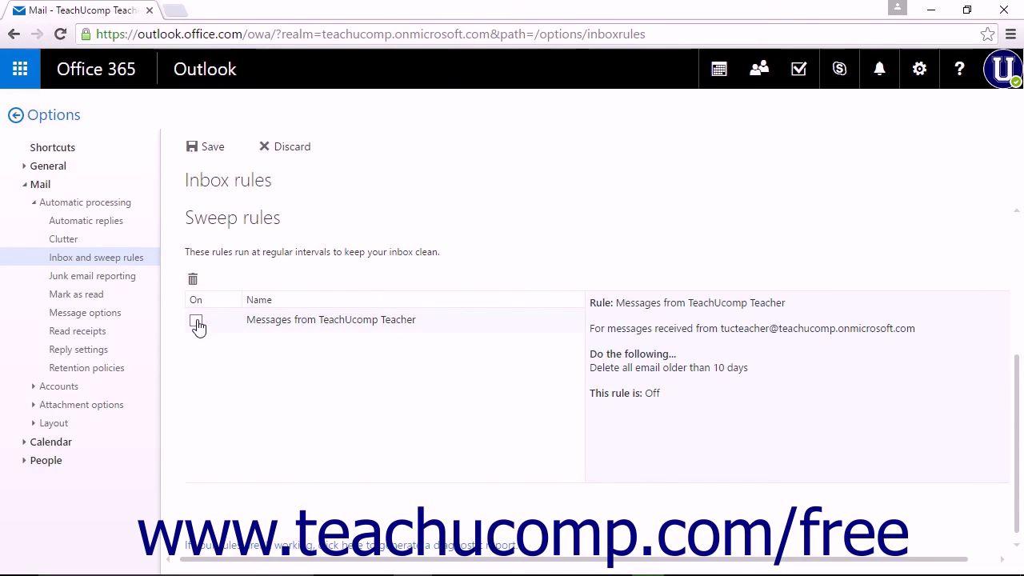
click(196, 322)
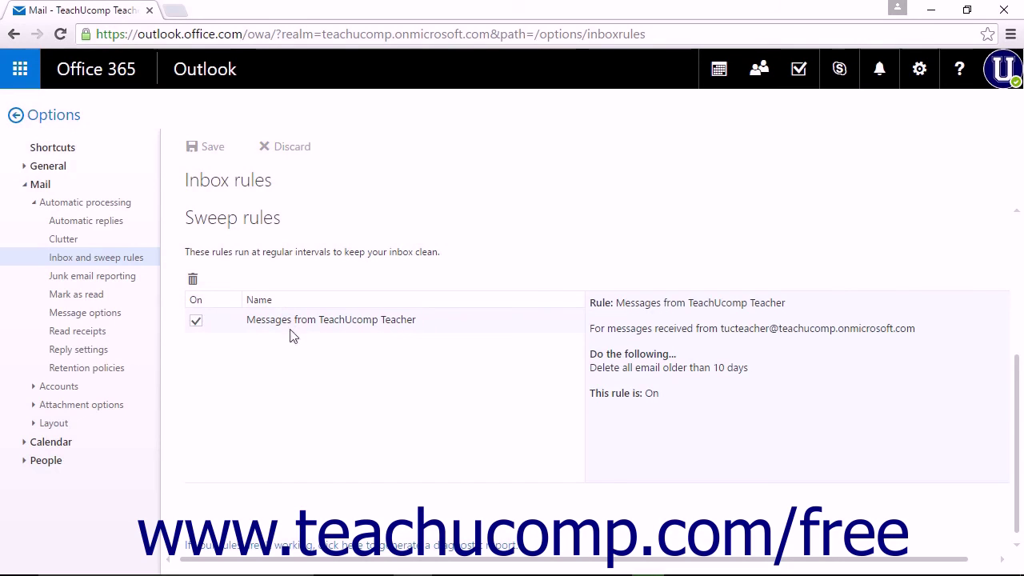
click(193, 279)
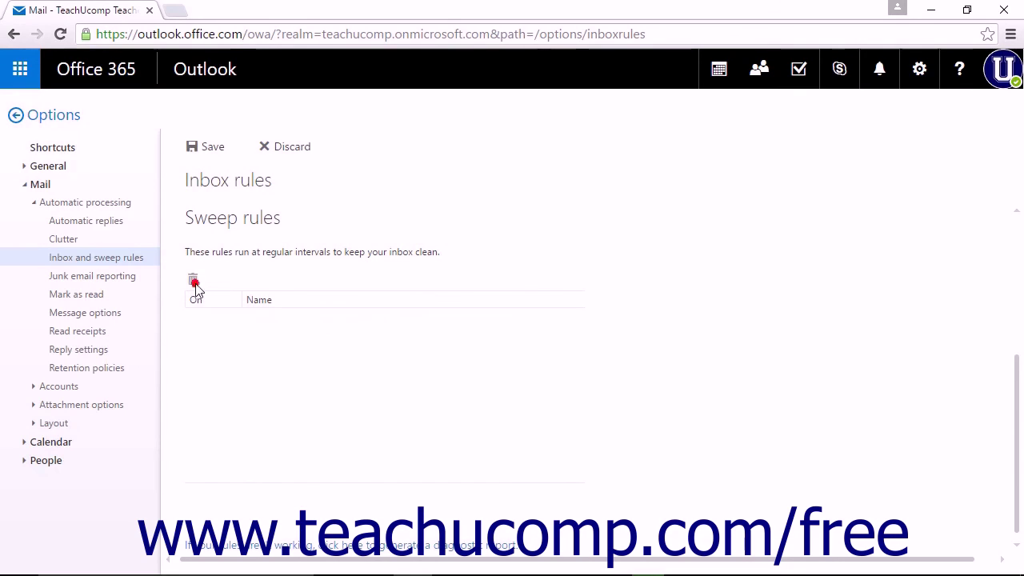